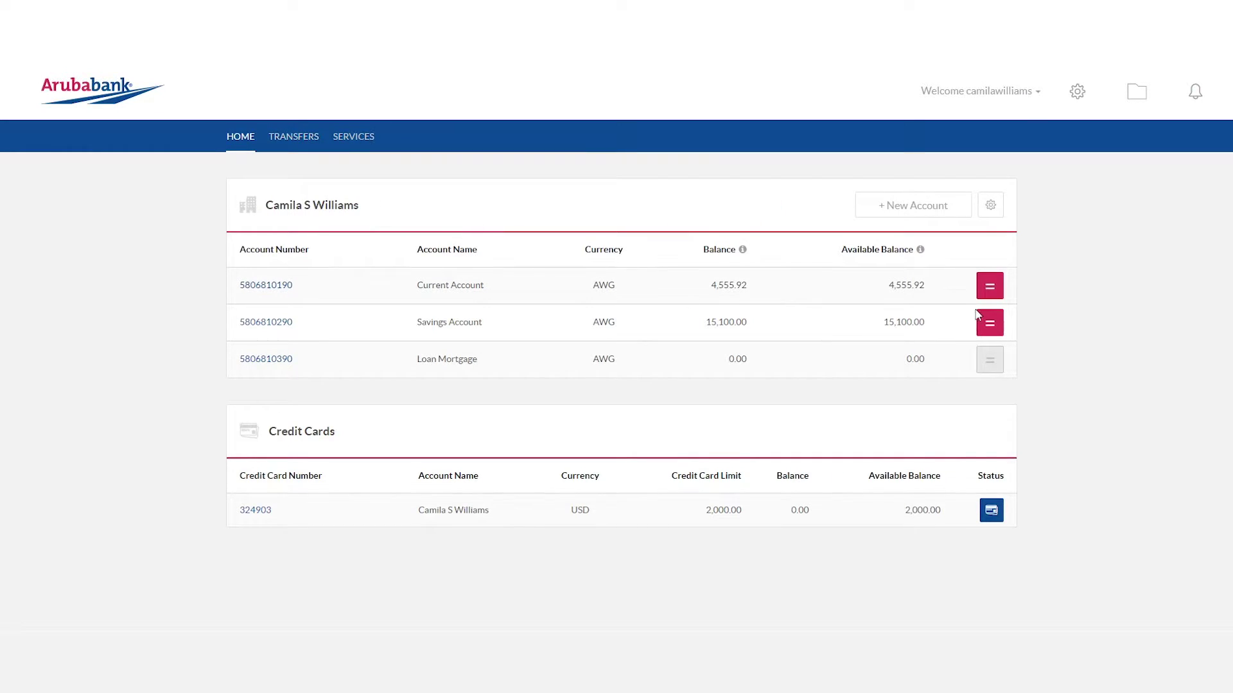
- Start a new International Transfer from the Current Account row's action menu
click(990, 286)
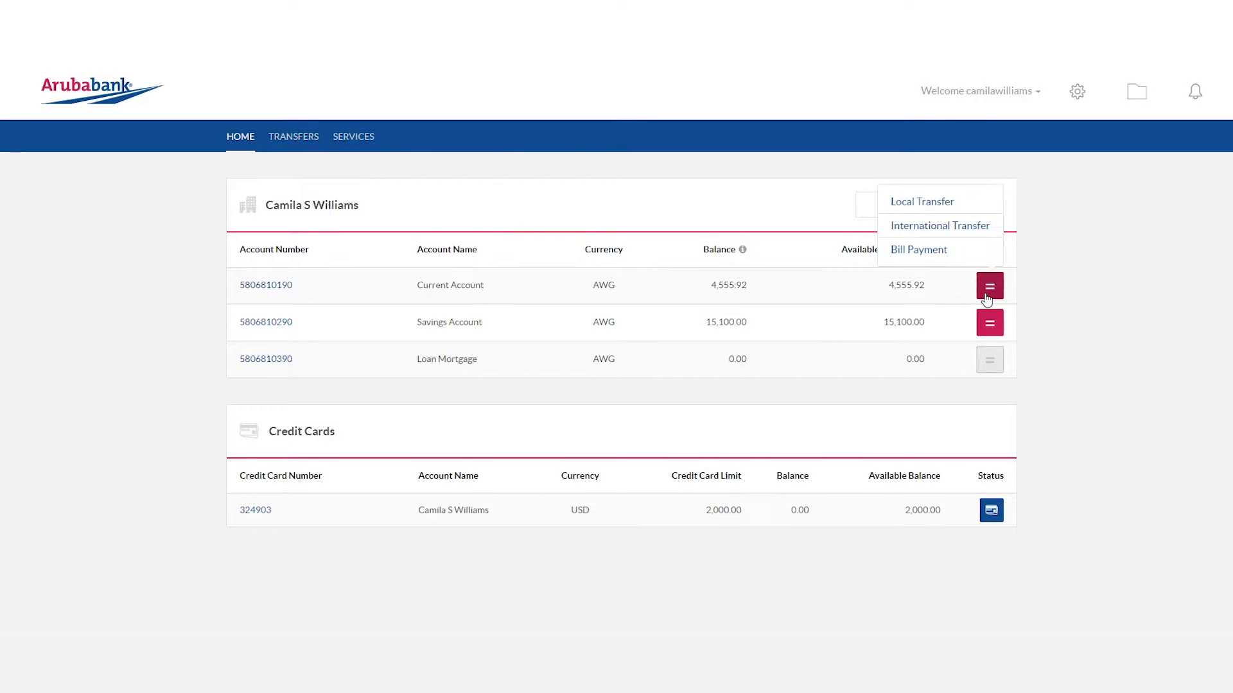
click(967, 231)
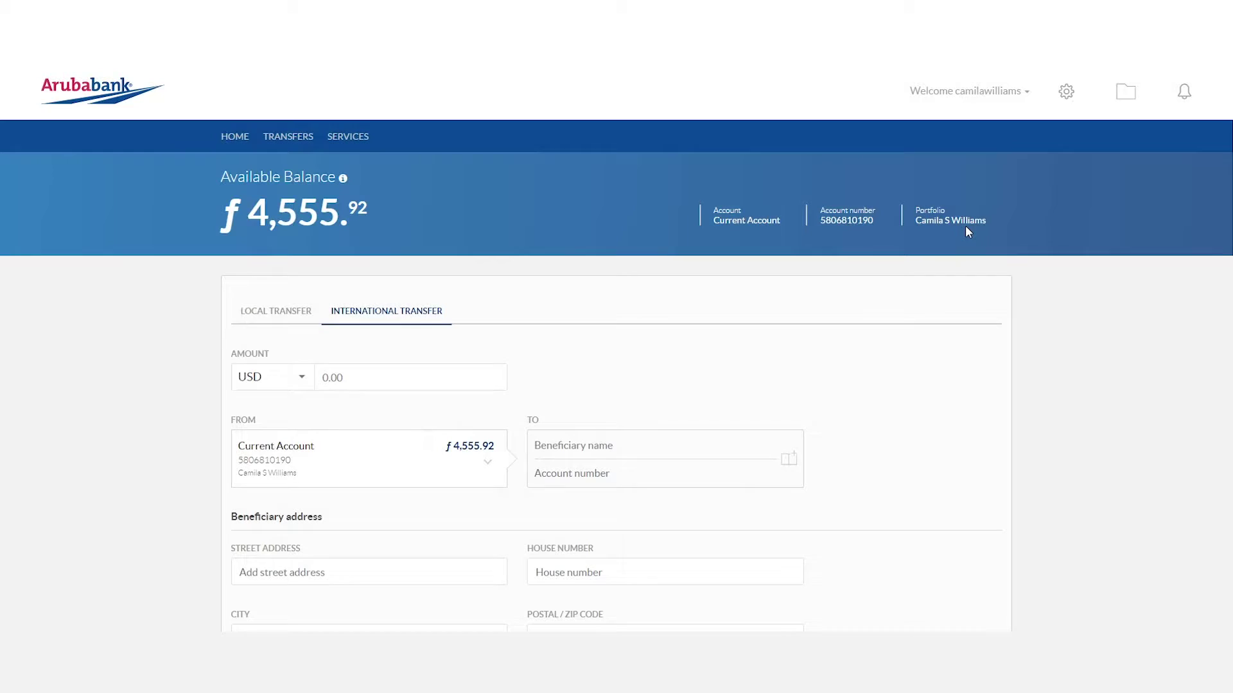
scroll(965, 225, down, 2)
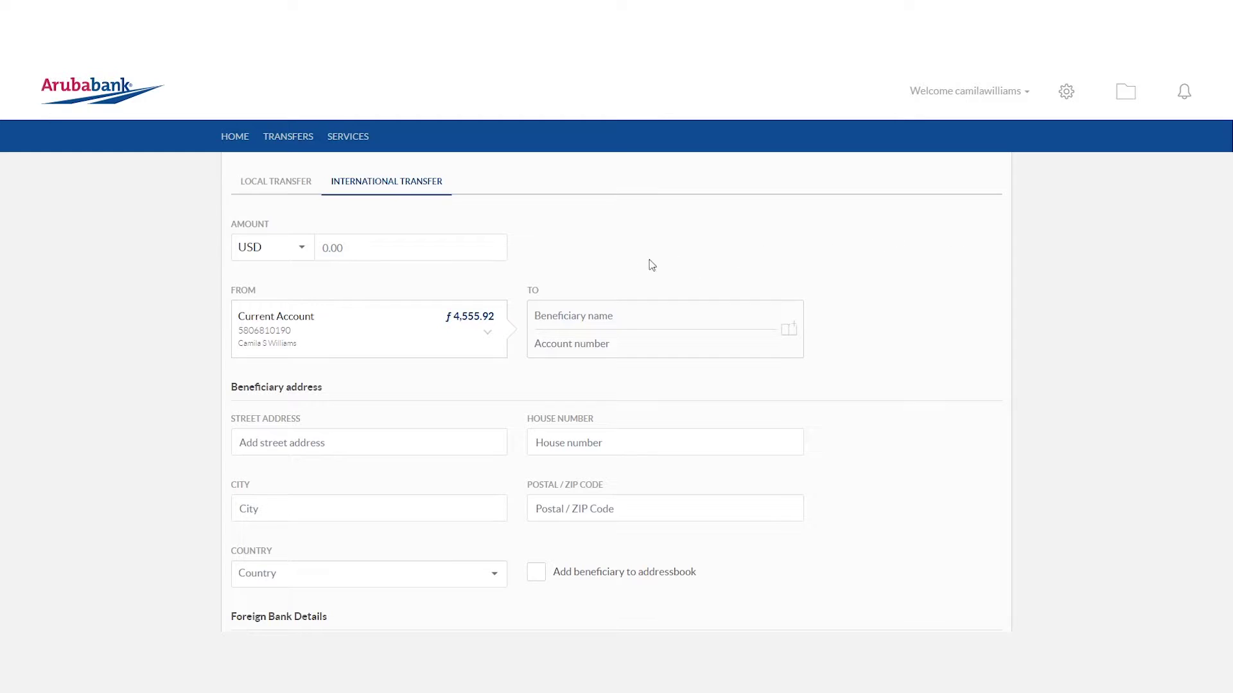
- Enter an amount of 100.00 USD with the beneficiary's name and account number
click(397, 253)
text(1)
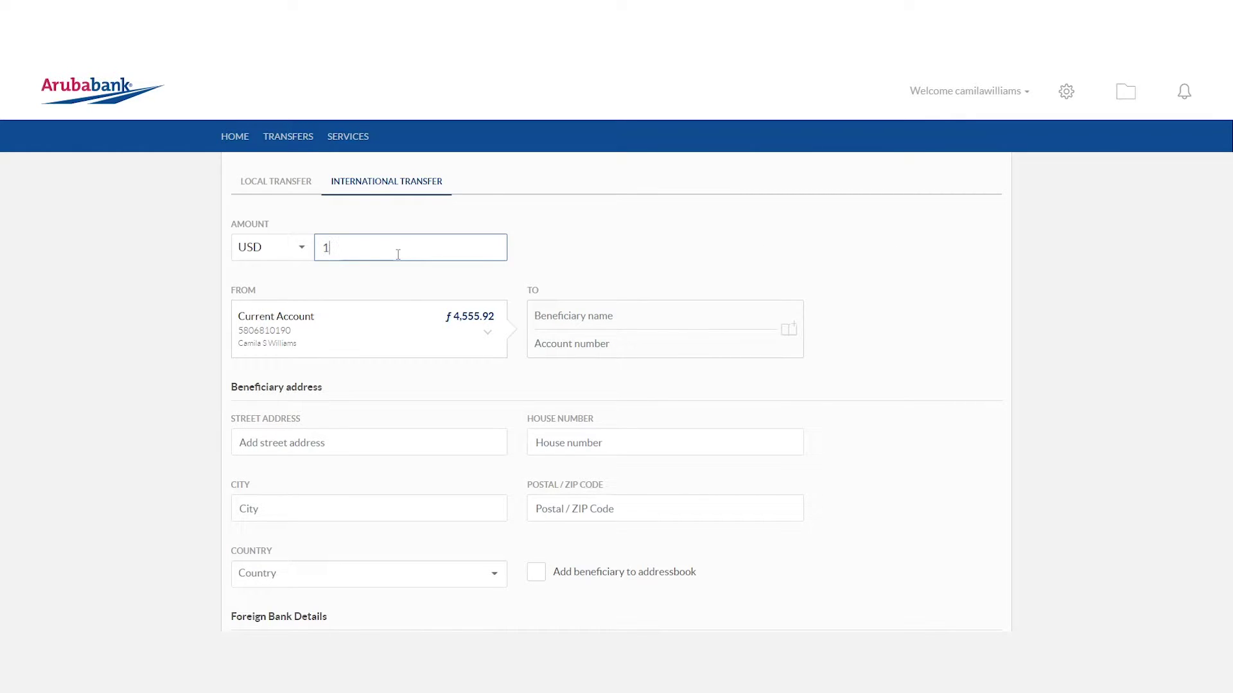
text(00.00)
click(754, 253)
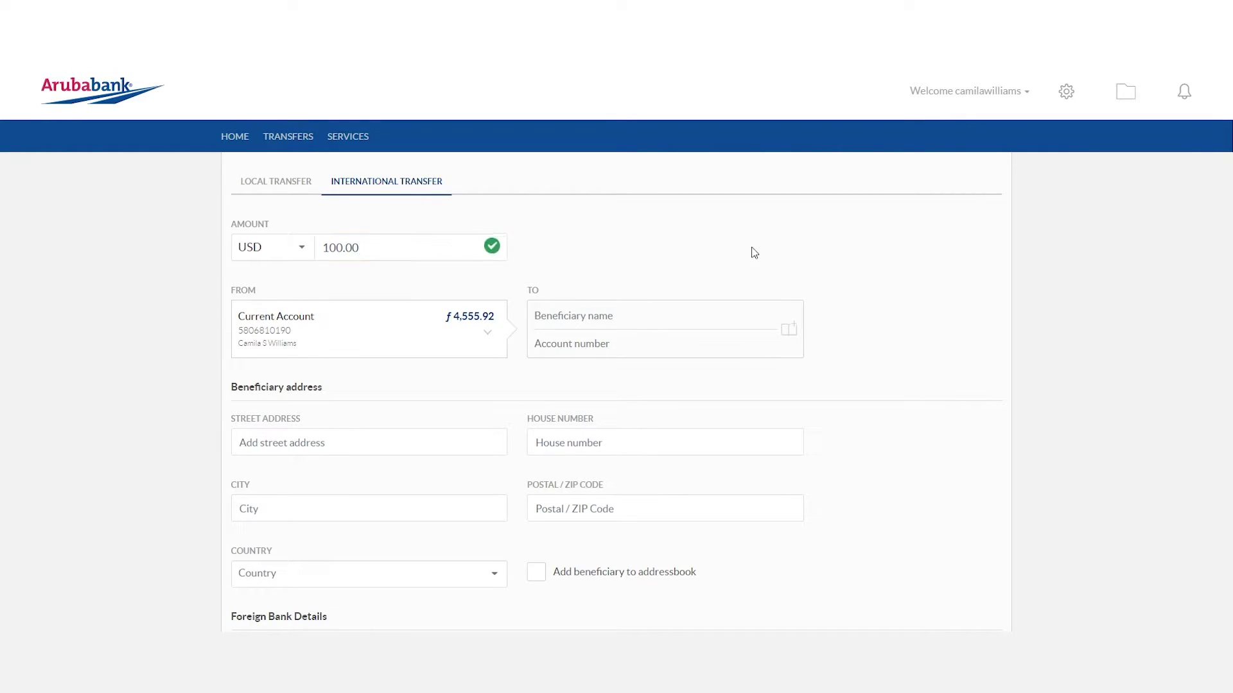
click(695, 318)
key(Tab)
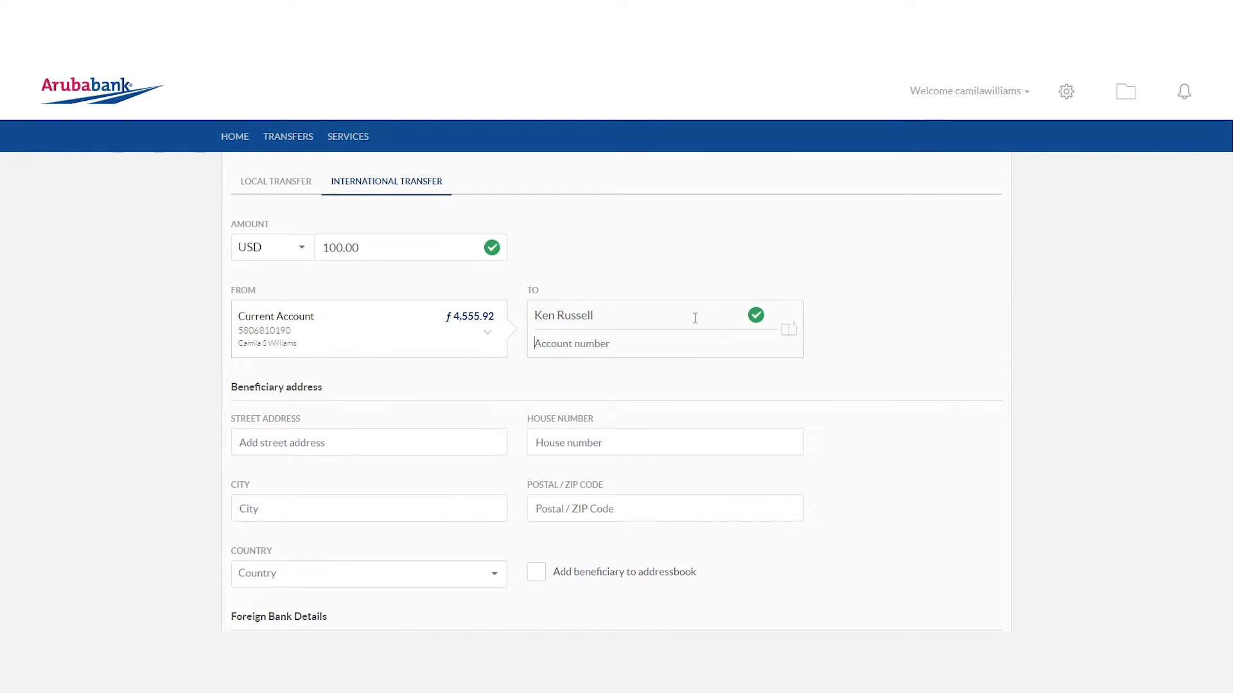
click(867, 344)
scroll(867, 344, down, 2)
- Fill the beneficiary's Eindhoven address, choose NETHERLANDS and tick Add beneficiary to addressbook
click(485, 252)
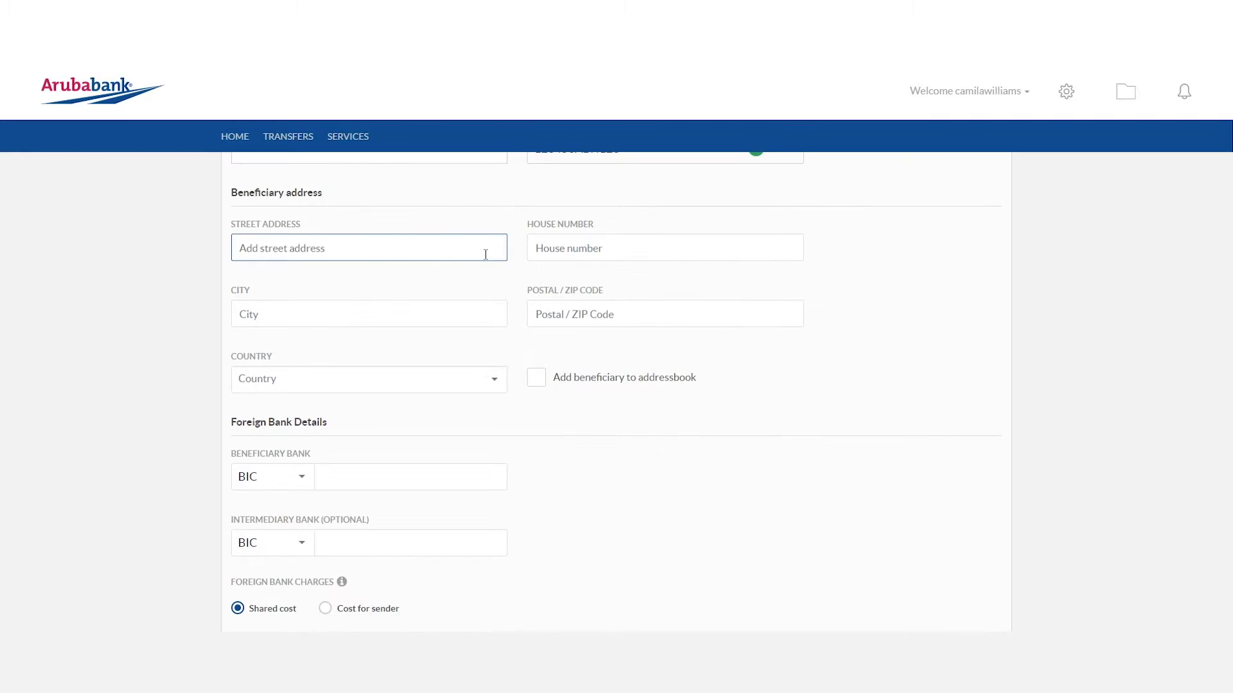
key(Tab)
key(Tab)
key(Tab)
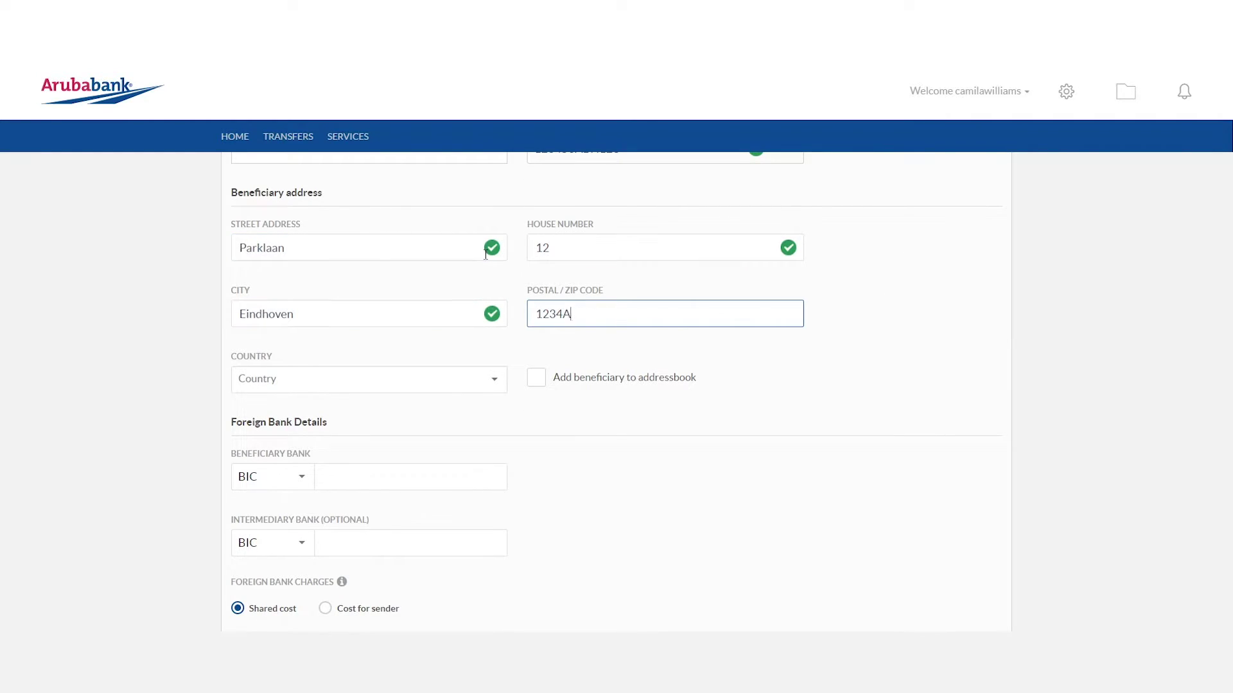
click(460, 379)
click(465, 407)
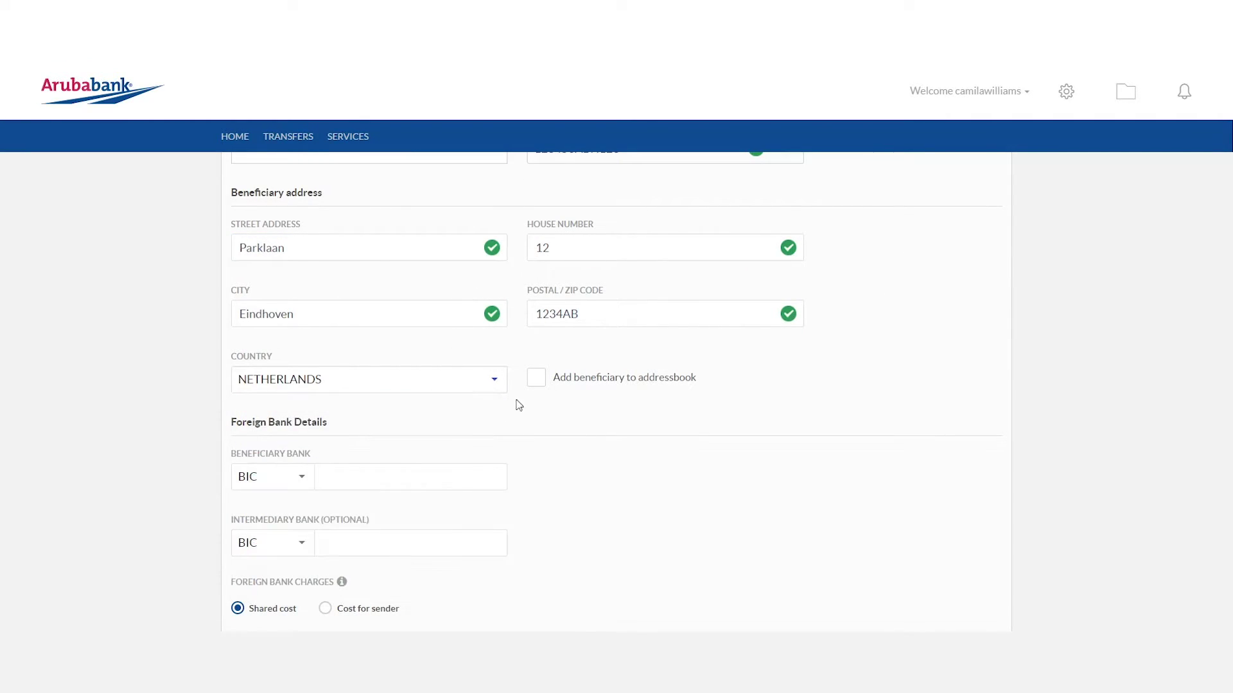
click(537, 378)
scroll(734, 412, down, 1)
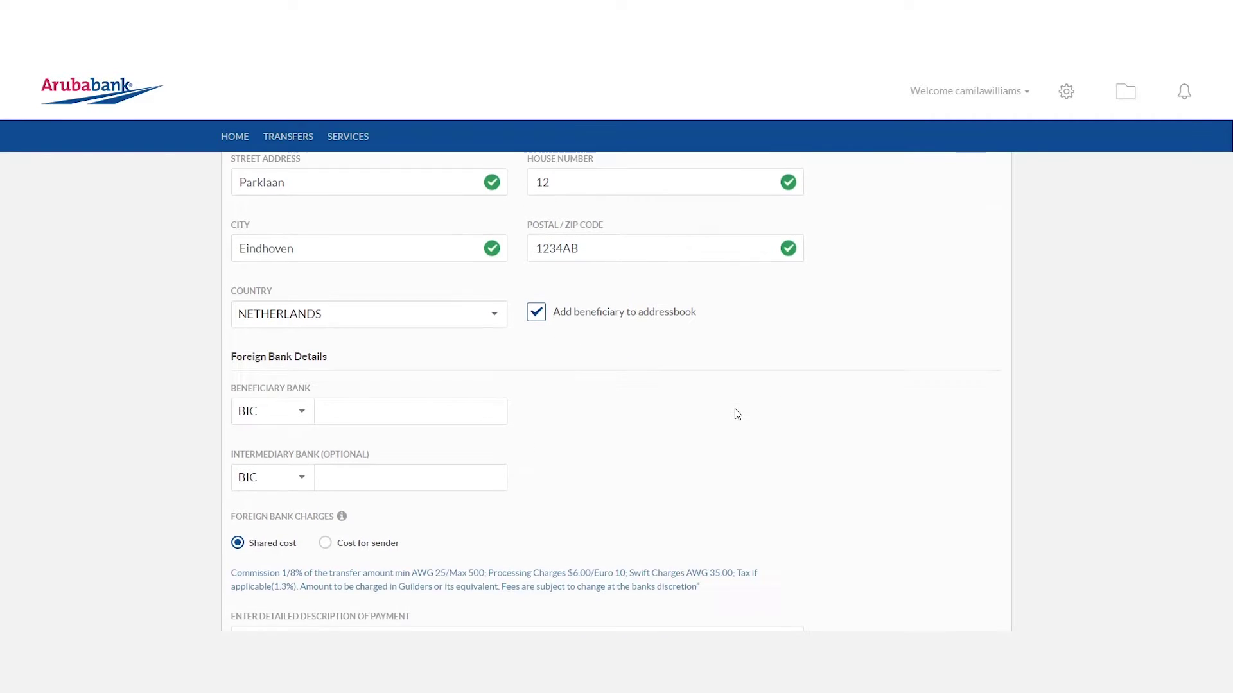
scroll(735, 412, down, 1)
- Enter and validate beneficiary bank BIC ABNANL2A and select 'Cost for sender' charges
click(495, 354)
text(AB)
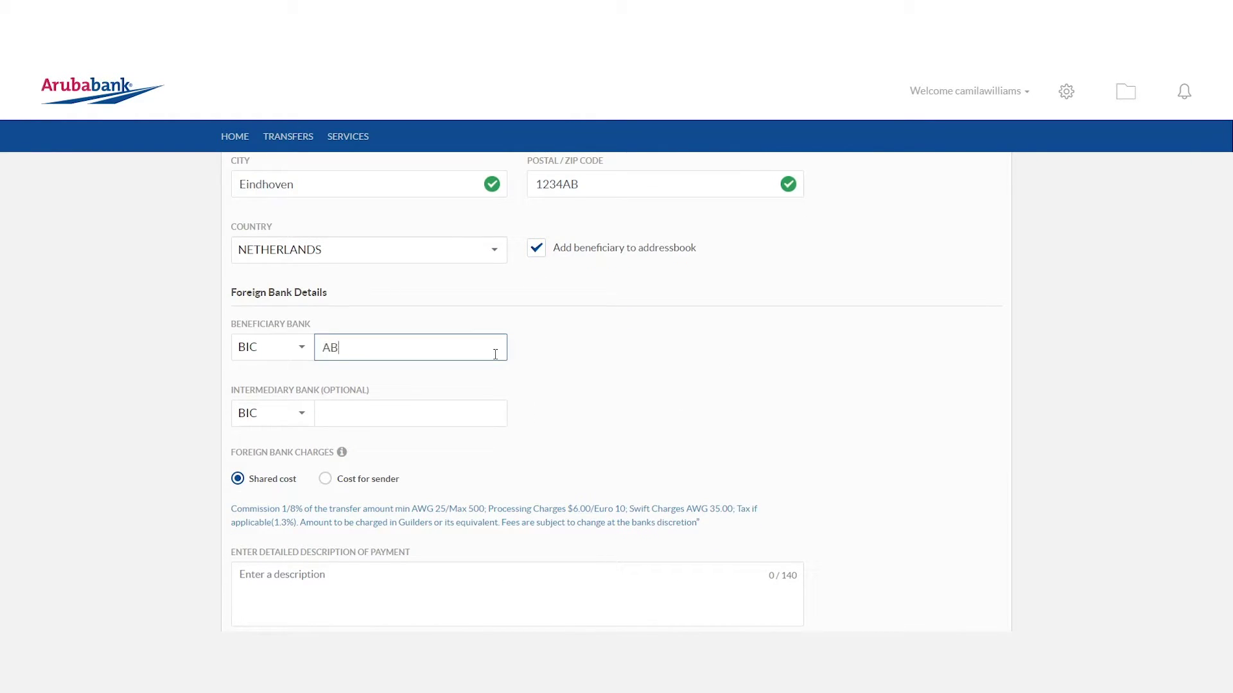
text(NANL2A)
click(576, 374)
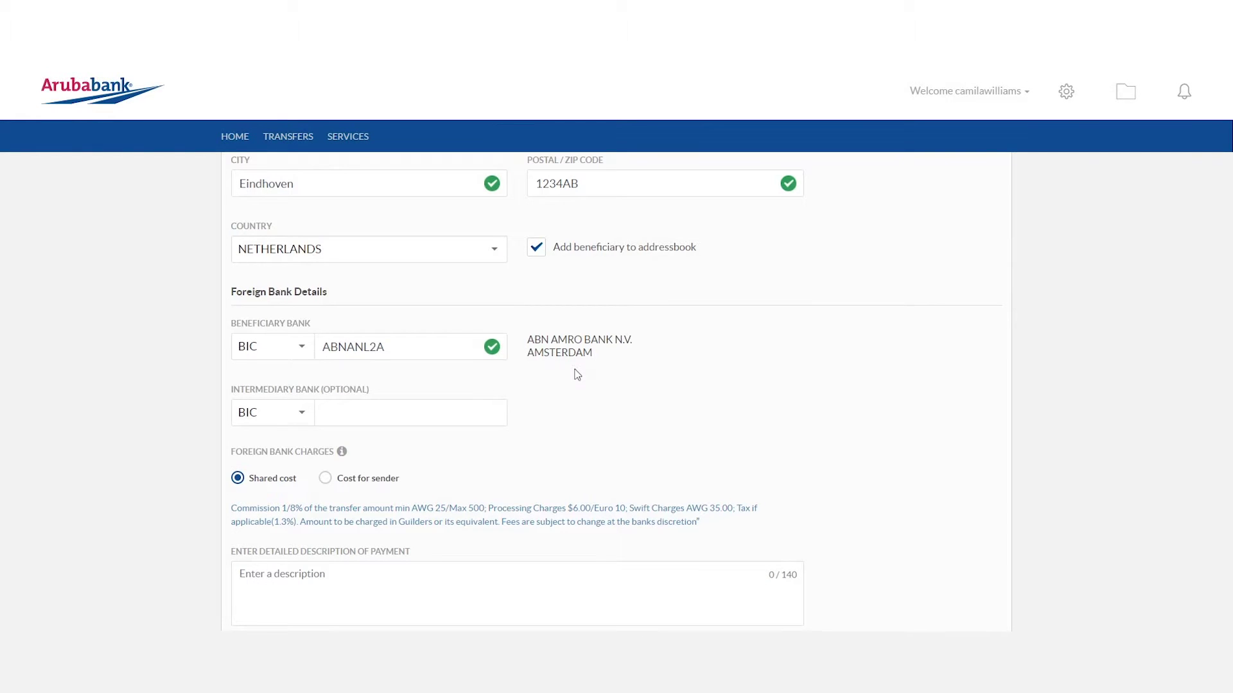
scroll(573, 373, down, 2)
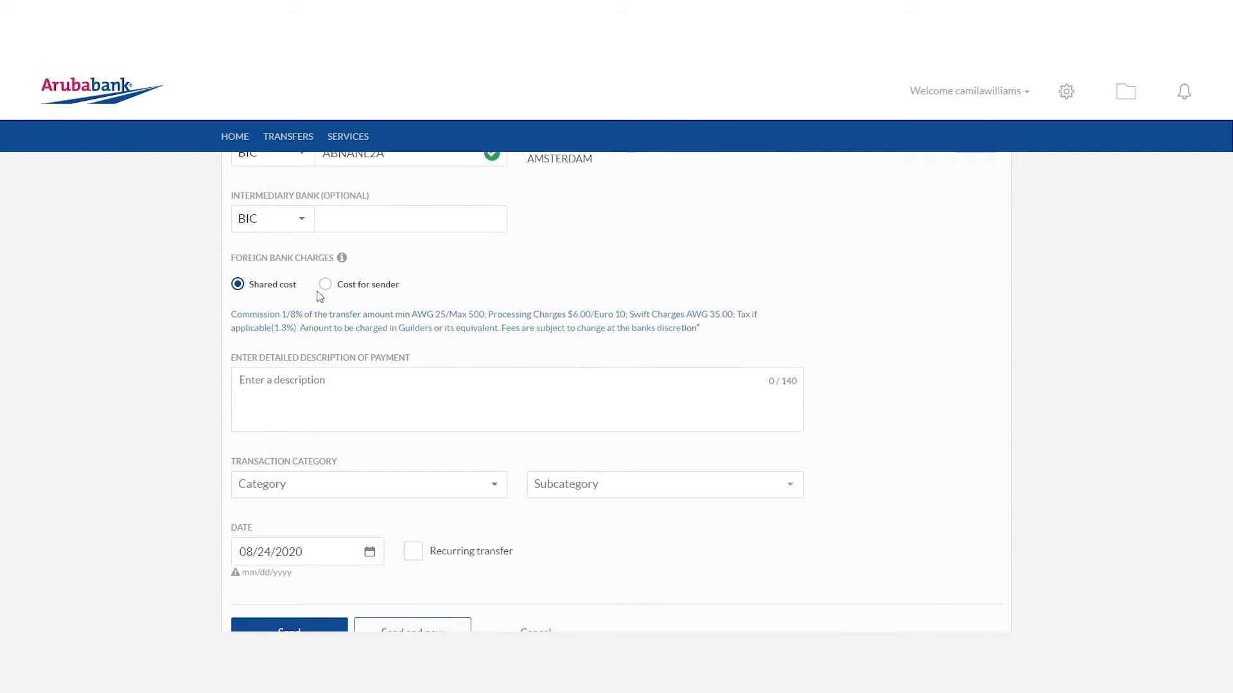
click(389, 287)
scroll(597, 339, down, 1)
- Add the description 'International Payment' and set the transaction category to Goods
click(584, 312)
text(Inte)
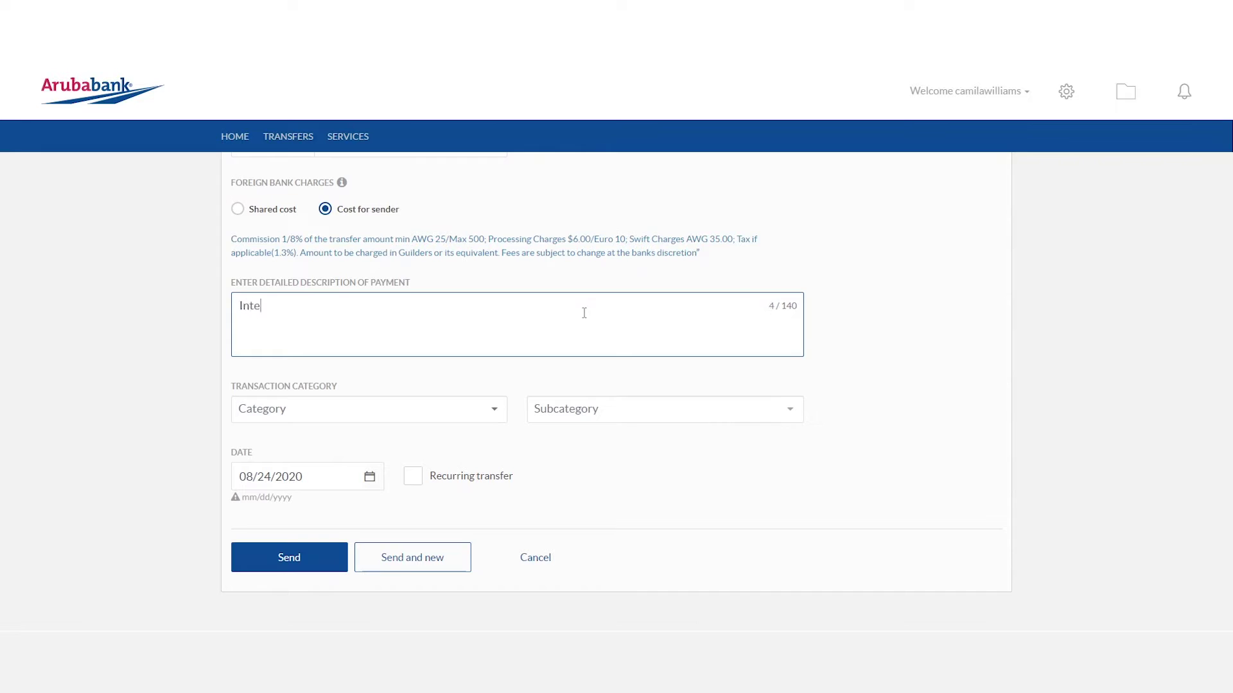
text(rnational Payment)
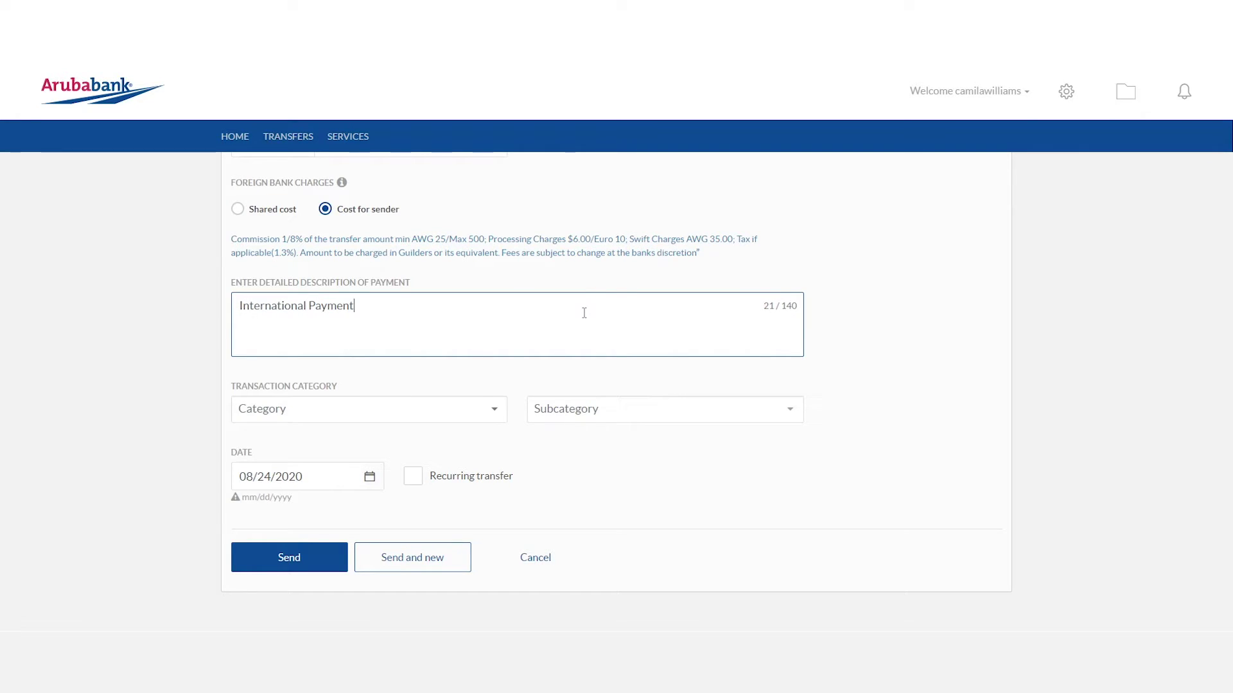
click(623, 369)
click(495, 408)
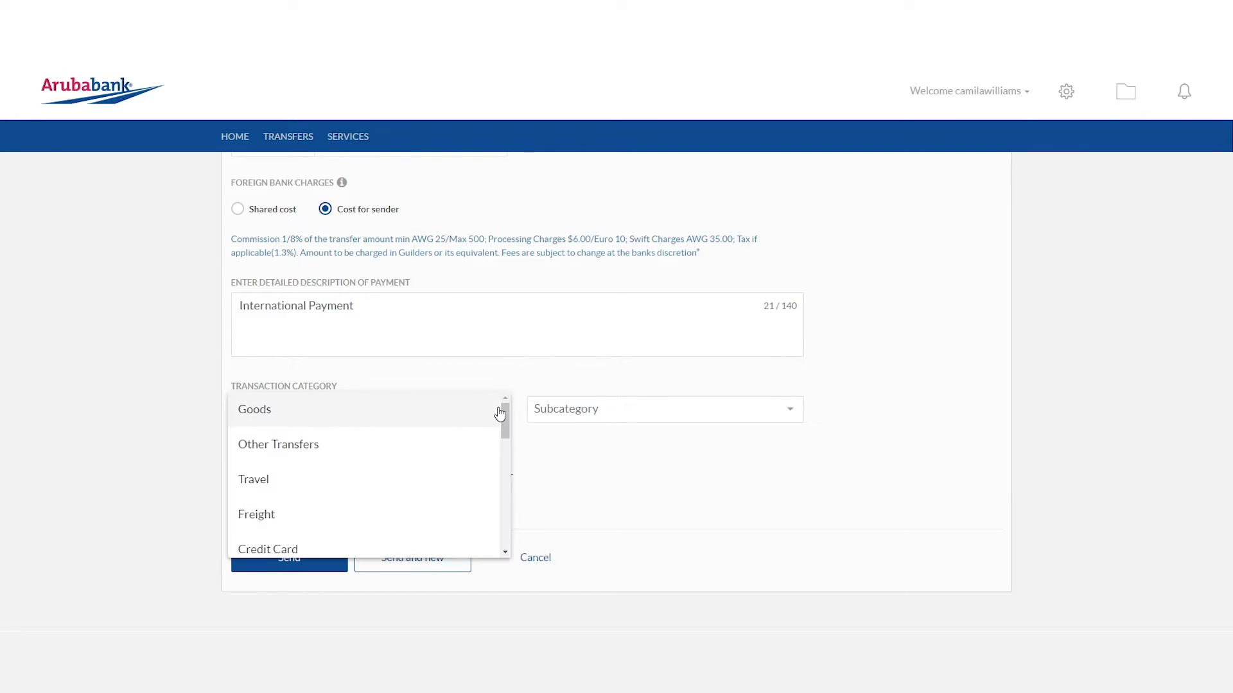
click(440, 411)
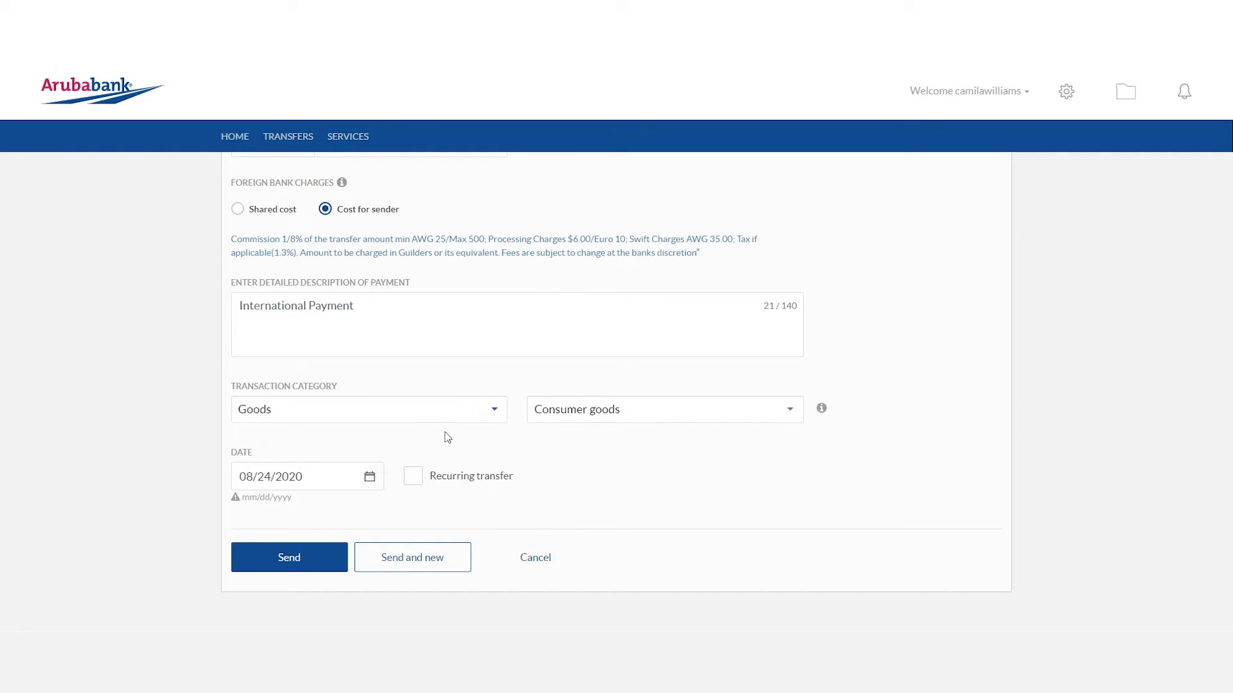
- Set the transfer date to 08/28/2020 and make it a Daily recurring transfer
click(370, 478)
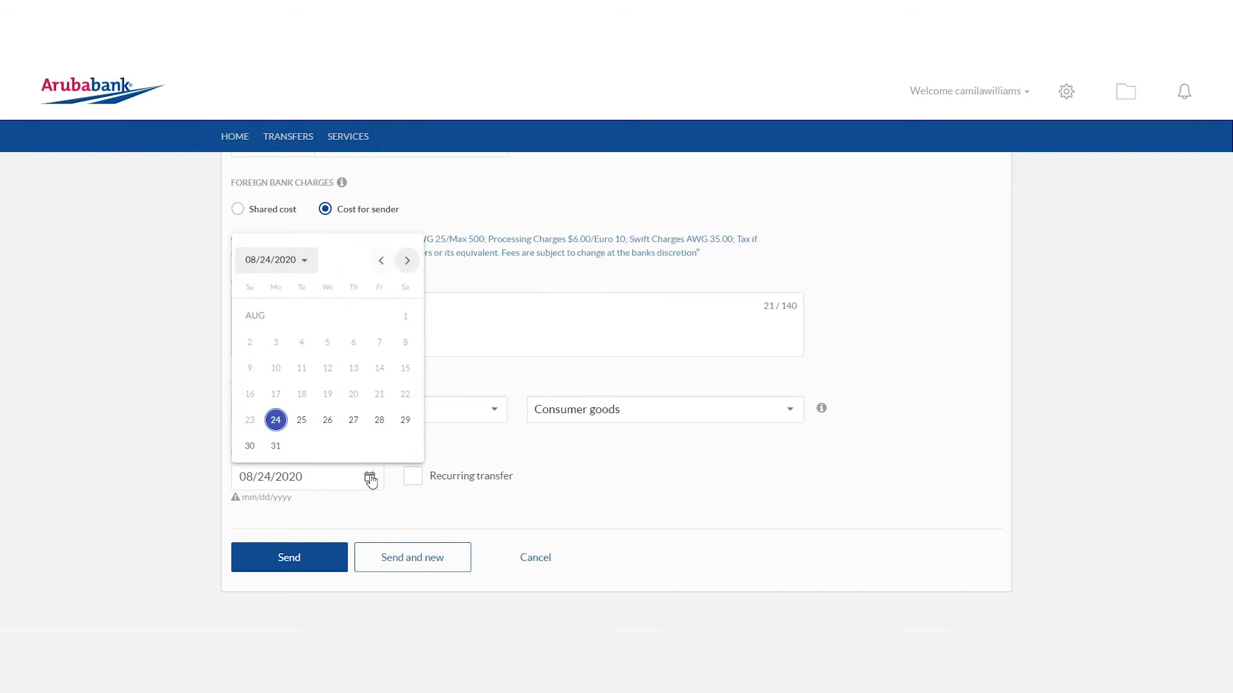
click(380, 422)
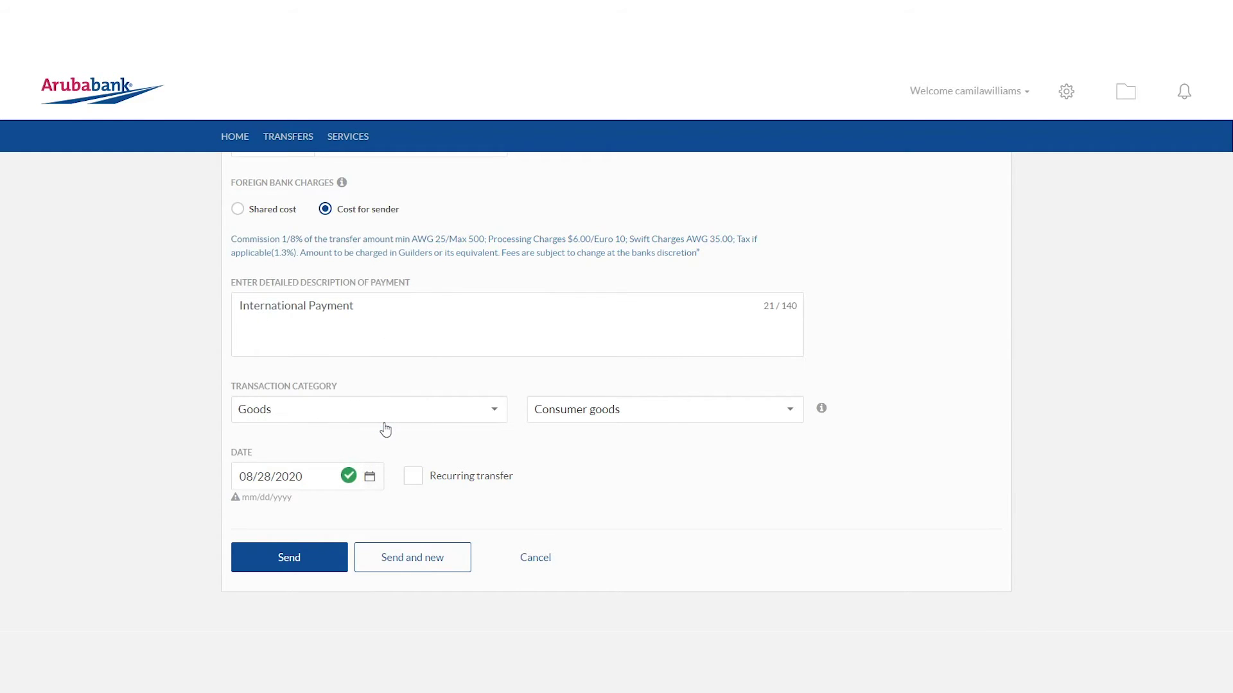
click(412, 476)
click(637, 479)
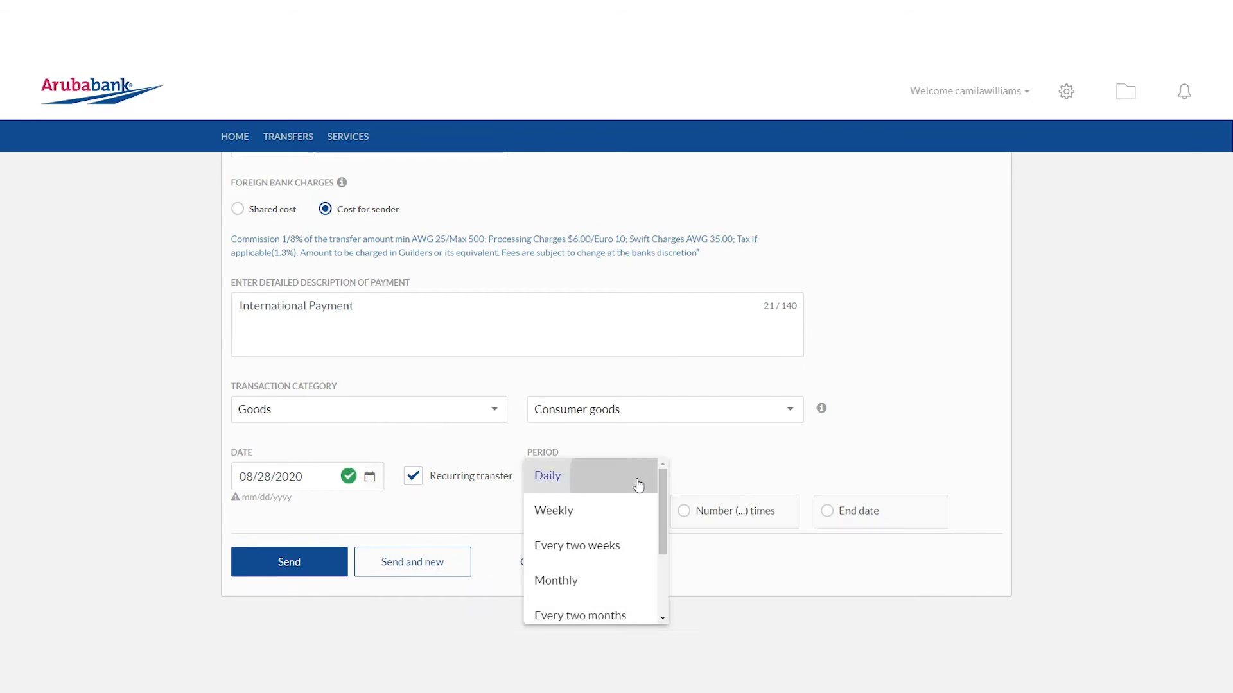
click(637, 481)
- Limit the repeats to 3 times, send the transfer and confirm it in the dialog
click(683, 510)
click(717, 567)
text(3)
click(855, 569)
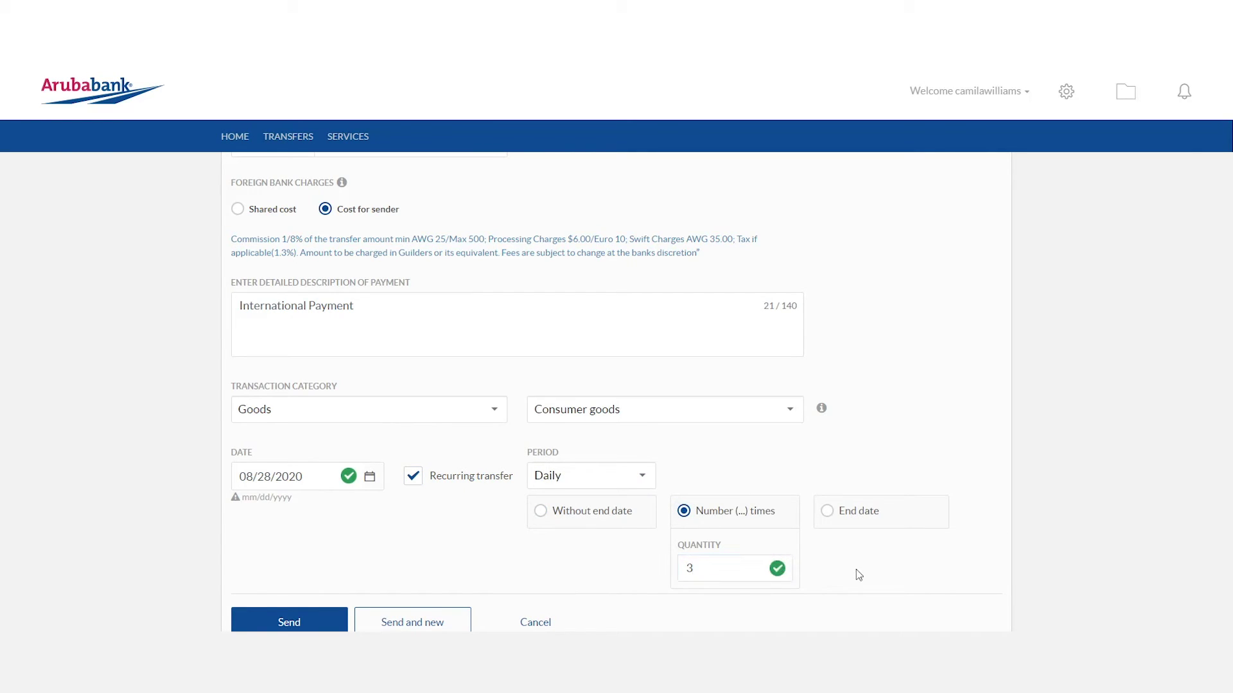
scroll(857, 569, down, 1)
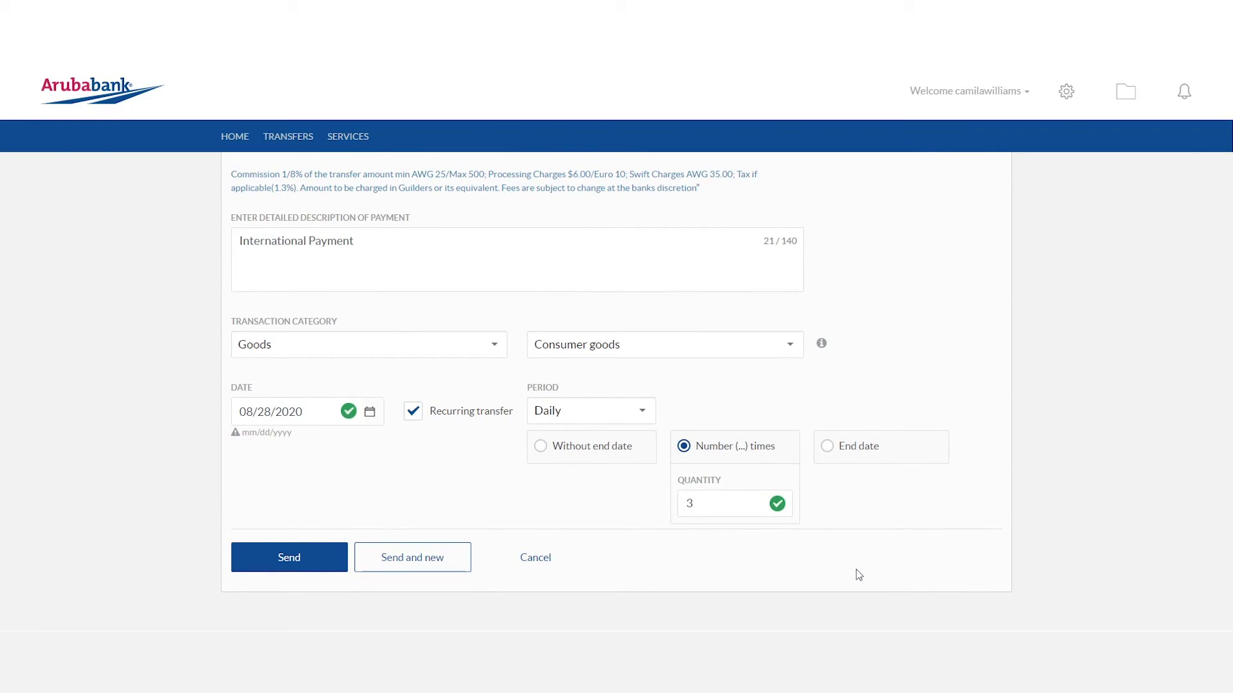
click(321, 568)
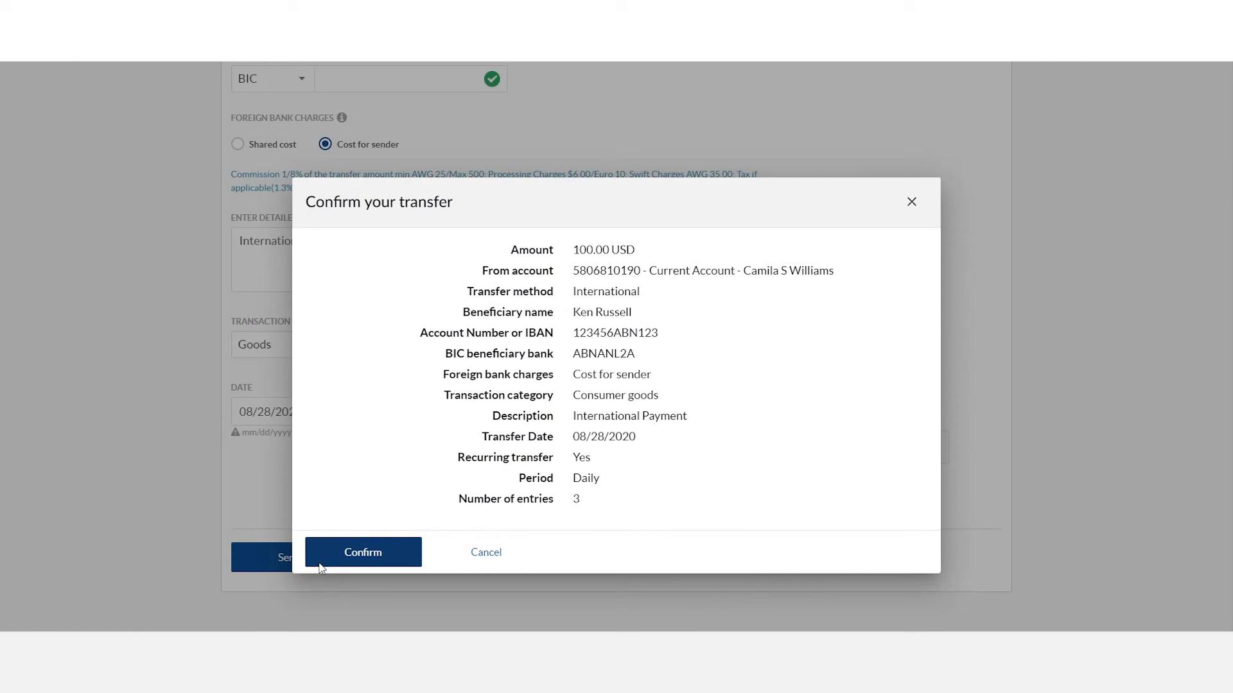
click(321, 565)
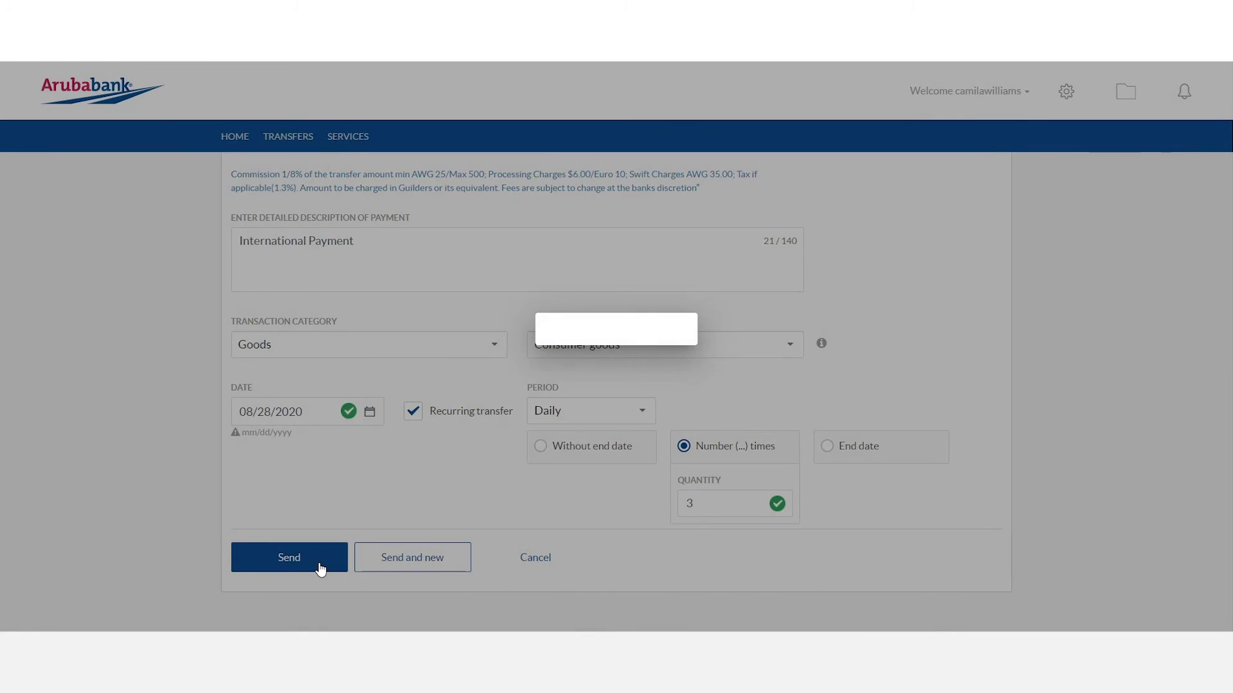